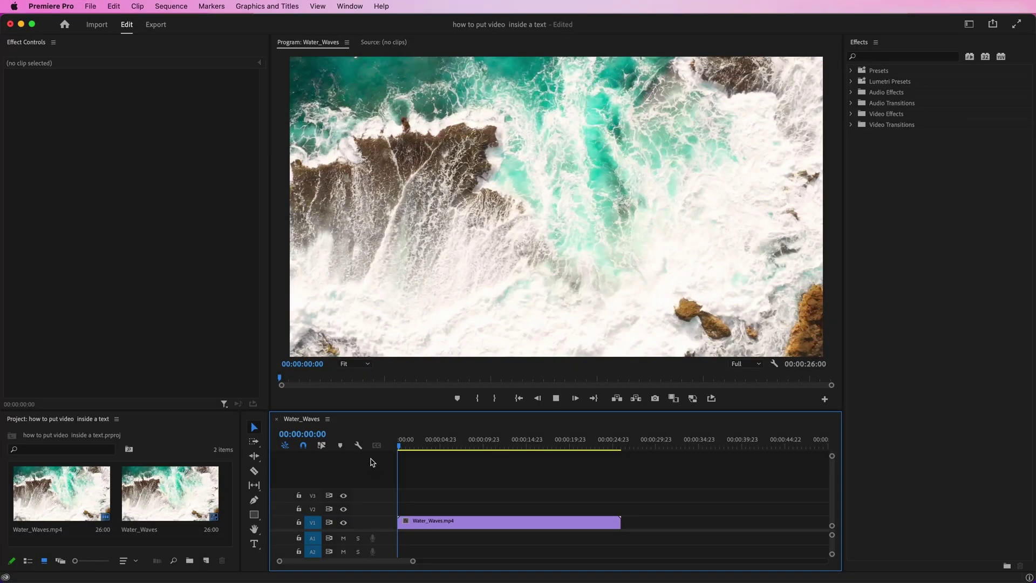
# Step: Preview the ocean footage, then add a NOVELA text graphic on V2 stretched to Water_Waves.mp4's length
pyautogui.press('space')
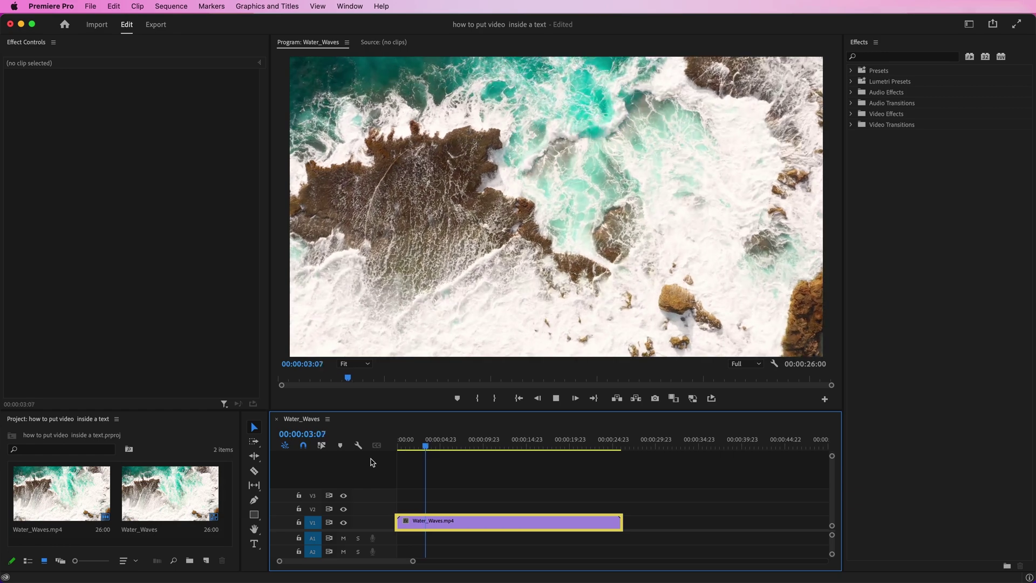
pyautogui.press('space')
pyautogui.click(254, 544)
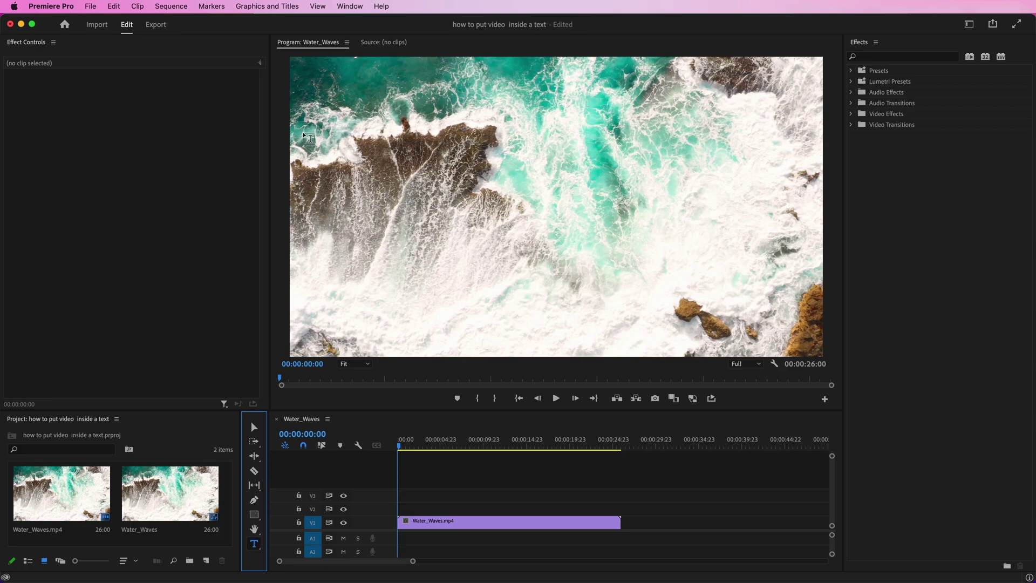
pyautogui.moveTo(304, 133); pyautogui.dragTo(813, 290)
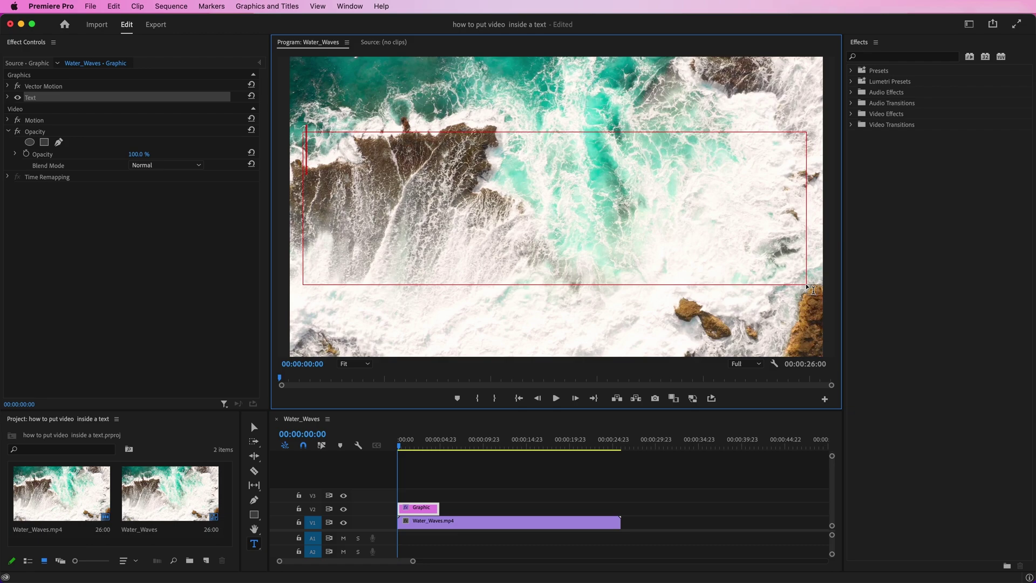
pyautogui.write('NOVELA')
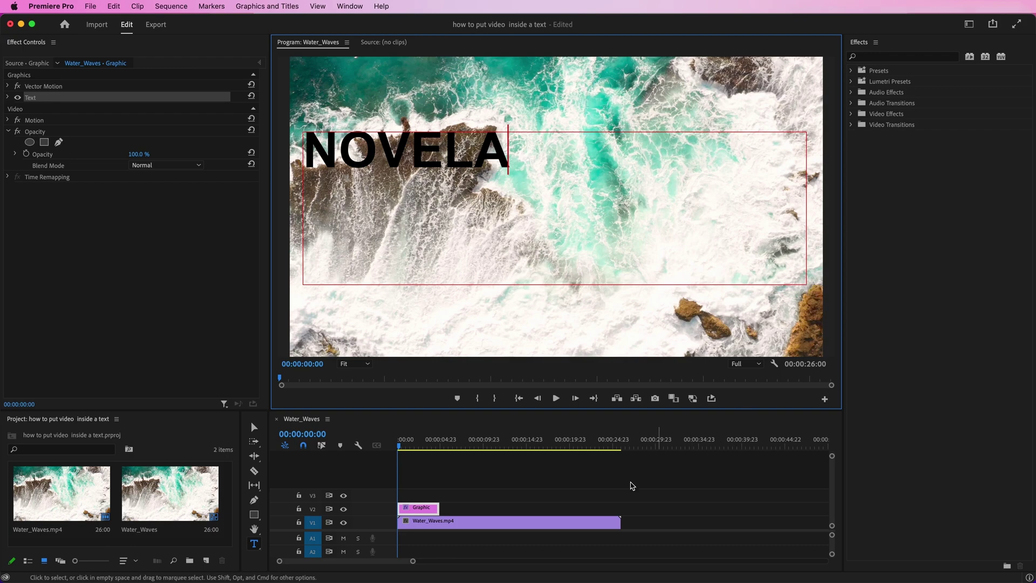
pyautogui.moveTo(444, 507); pyautogui.dragTo(622, 505)
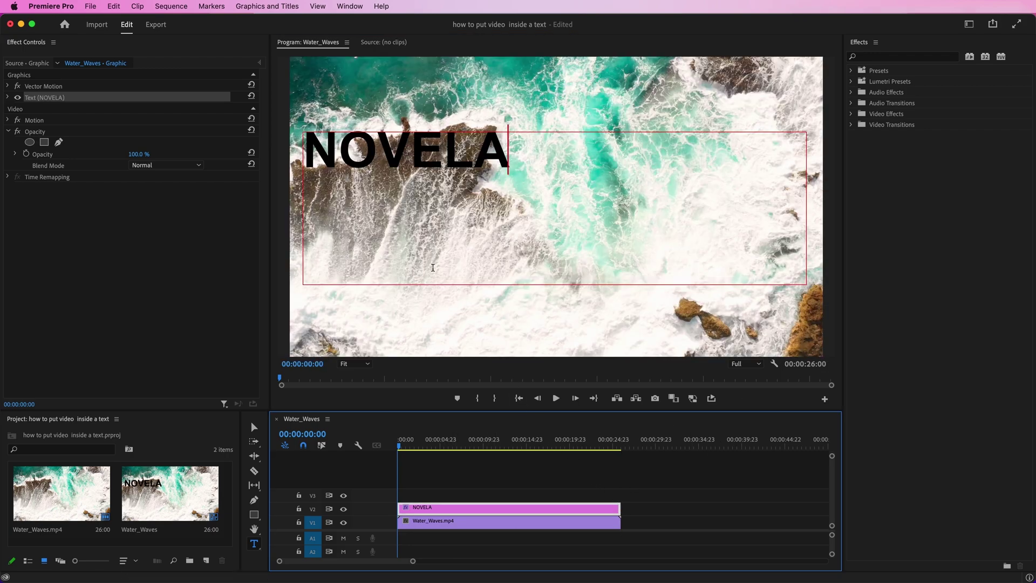
# Step: In Essential Graphics, set NOVELA to Franklin Gothic Demi size 987, centred vertically and horizontally
pyautogui.click(338, 7)
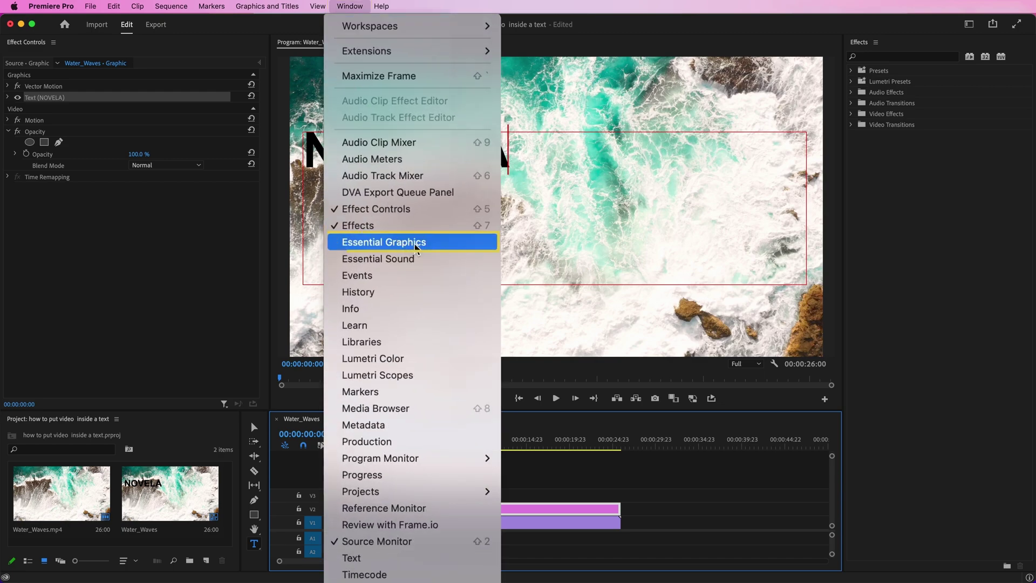
pyautogui.click(411, 236)
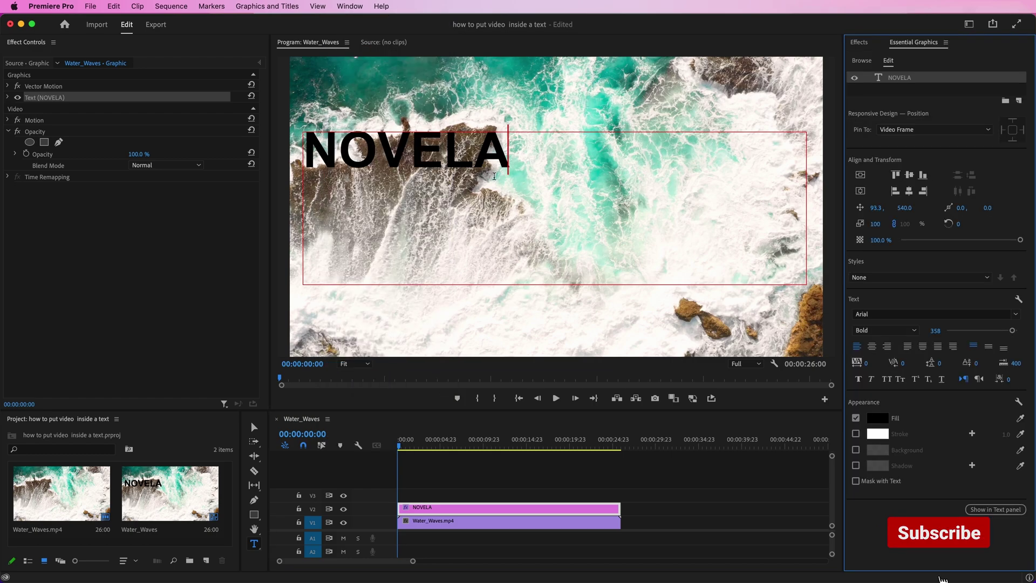
pyautogui.moveTo(337, 171); pyautogui.dragTo(300, 172)
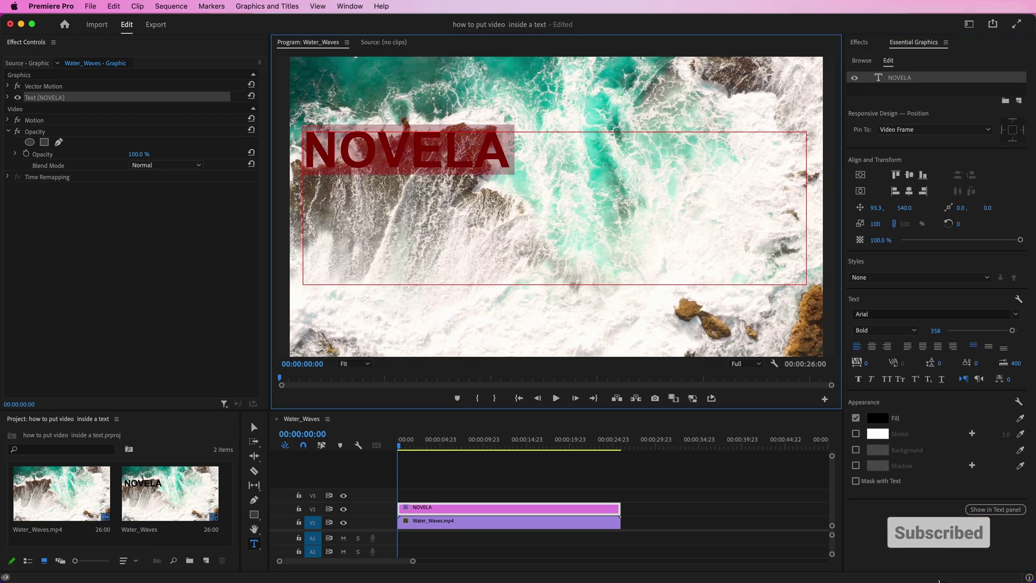
pyautogui.click(896, 314)
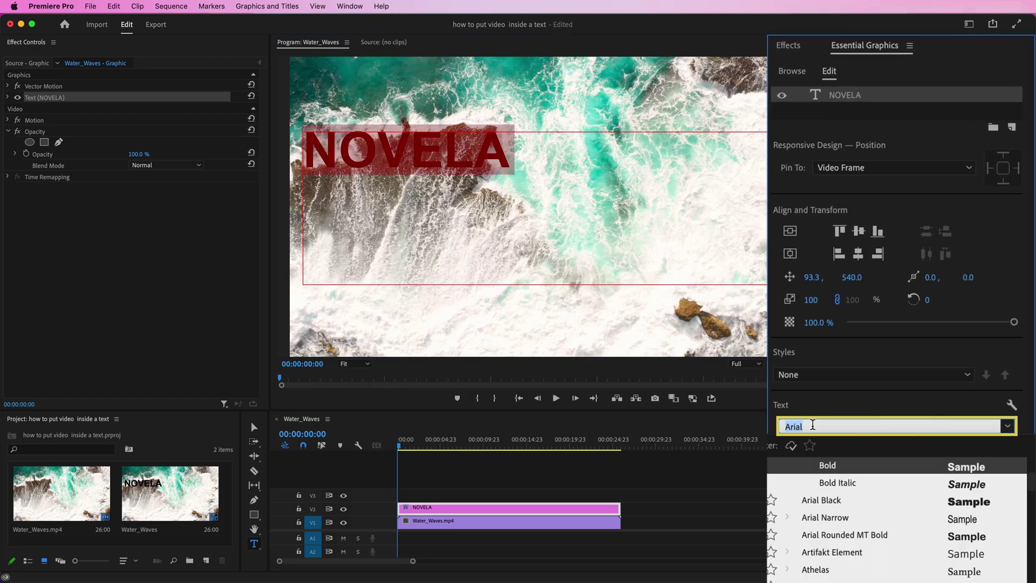
pyautogui.write('FR')
pyautogui.click(824, 465)
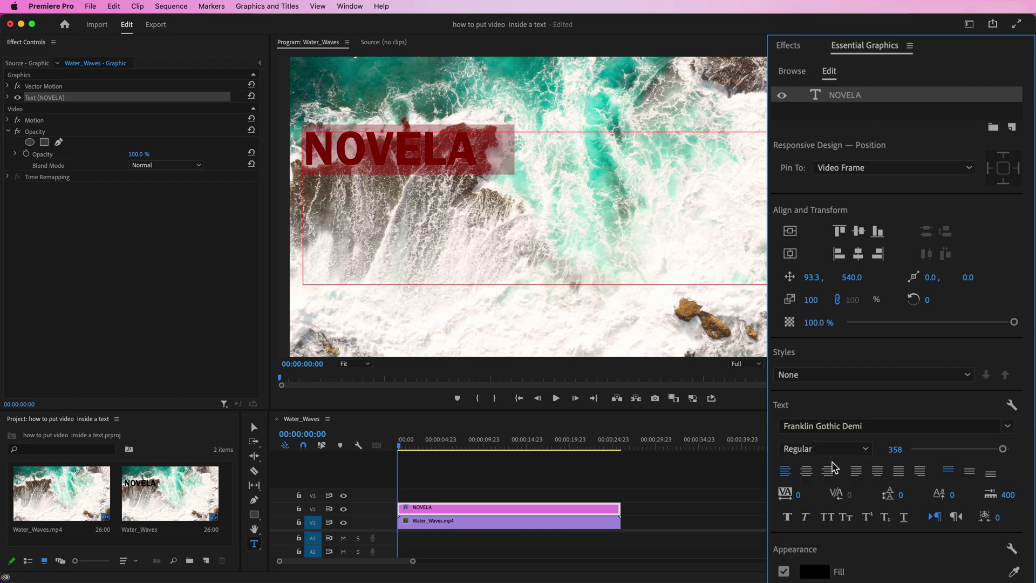
pyautogui.moveTo(893, 449); pyautogui.dragTo(950, 449)
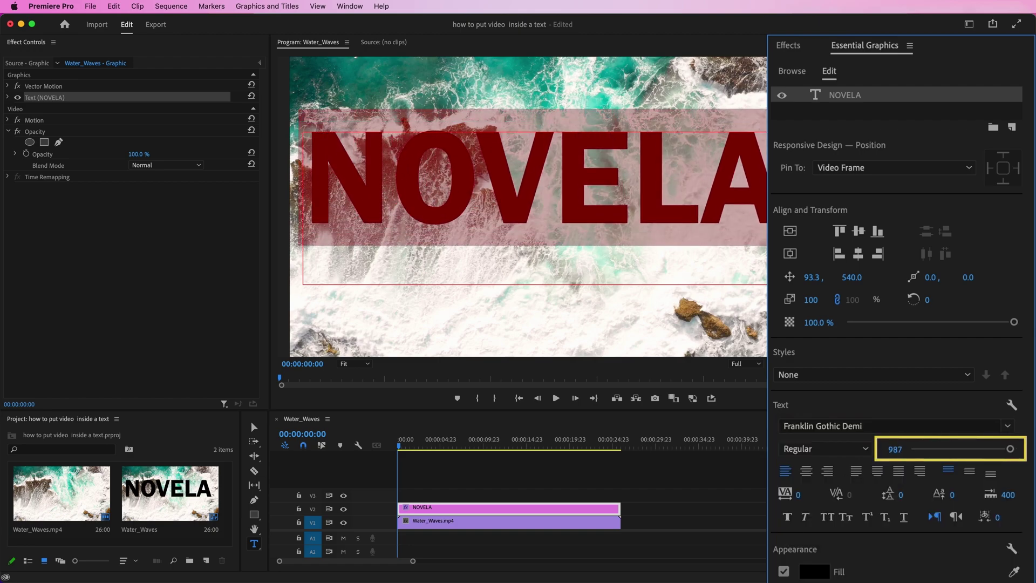
pyautogui.click(859, 233)
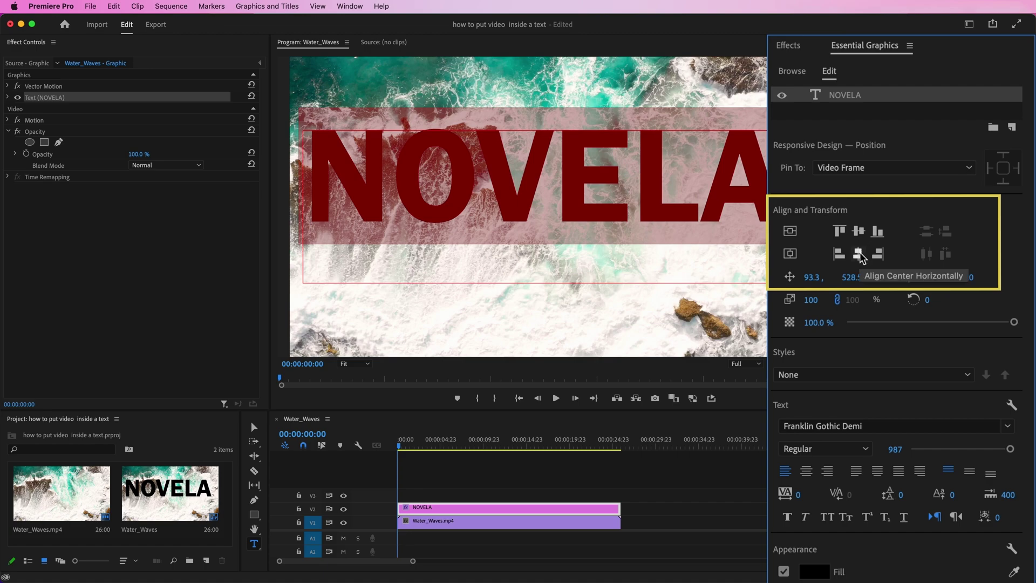
pyautogui.click(858, 254)
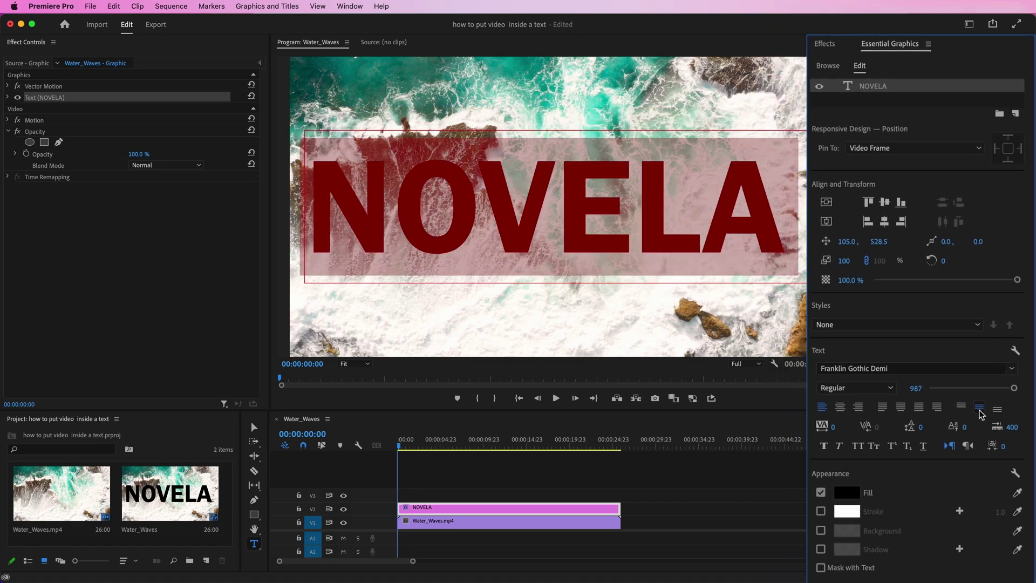
# Step: Find 'track matte key' in the Effects panel and drop it onto Water_Waves.mp4 on V1
pyautogui.click(358, 8)
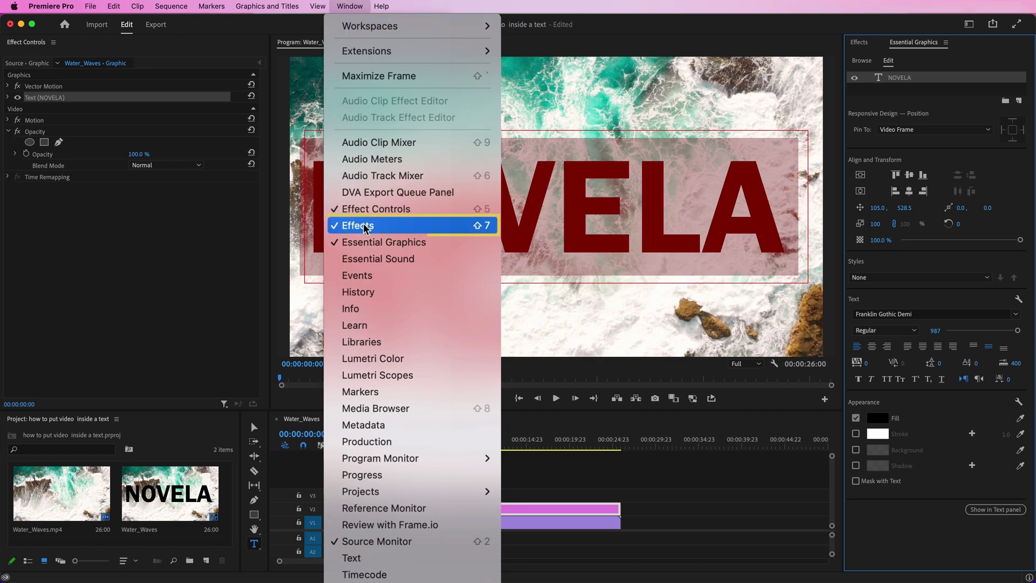
pyautogui.click(364, 227)
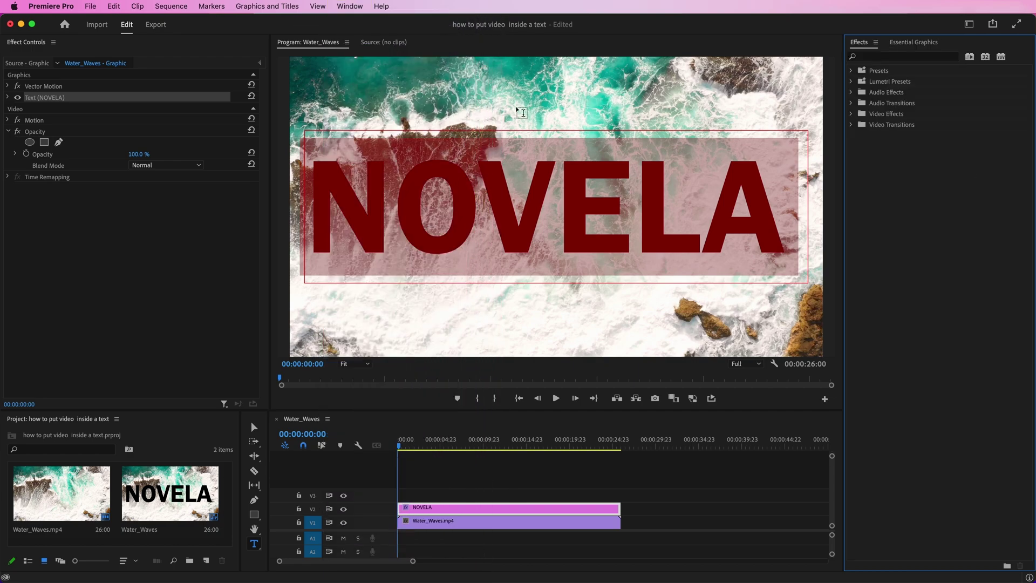
pyautogui.click(905, 56)
pyautogui.write('track m')
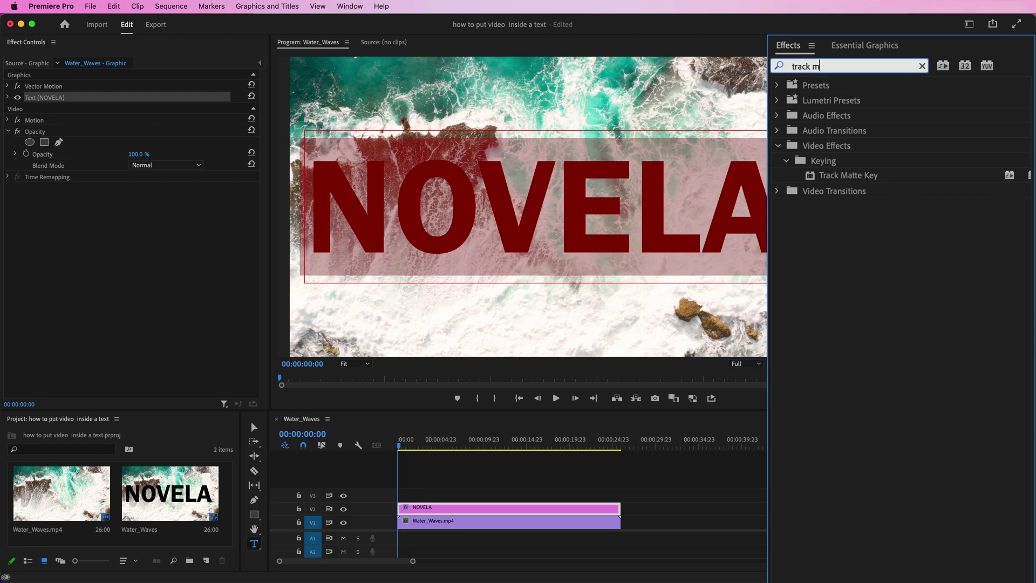
pyautogui.write('atte key')
pyautogui.moveTo(849, 175); pyautogui.dragTo(840, 174)
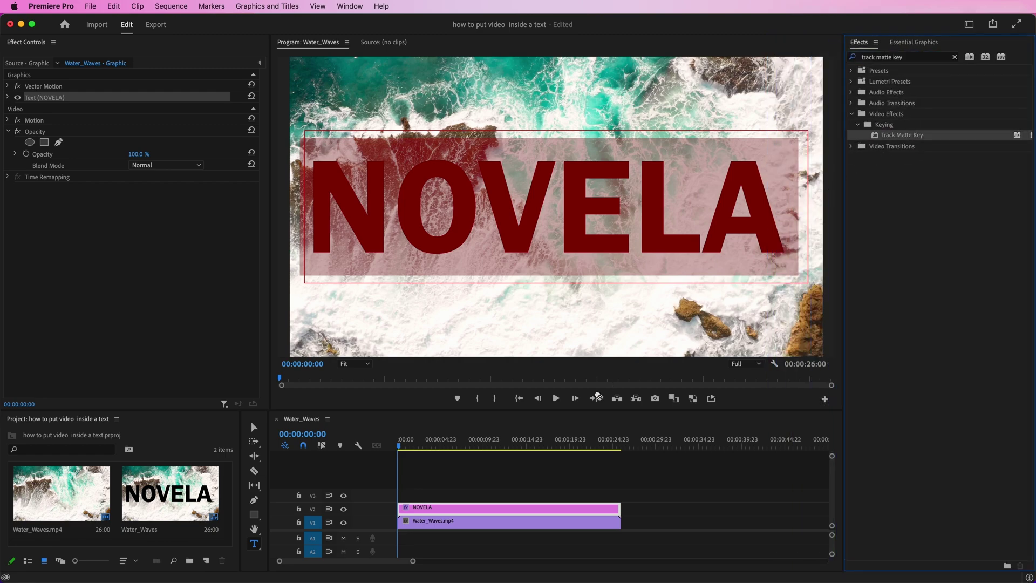
pyautogui.moveTo(598, 396); pyautogui.dragTo(498, 524)
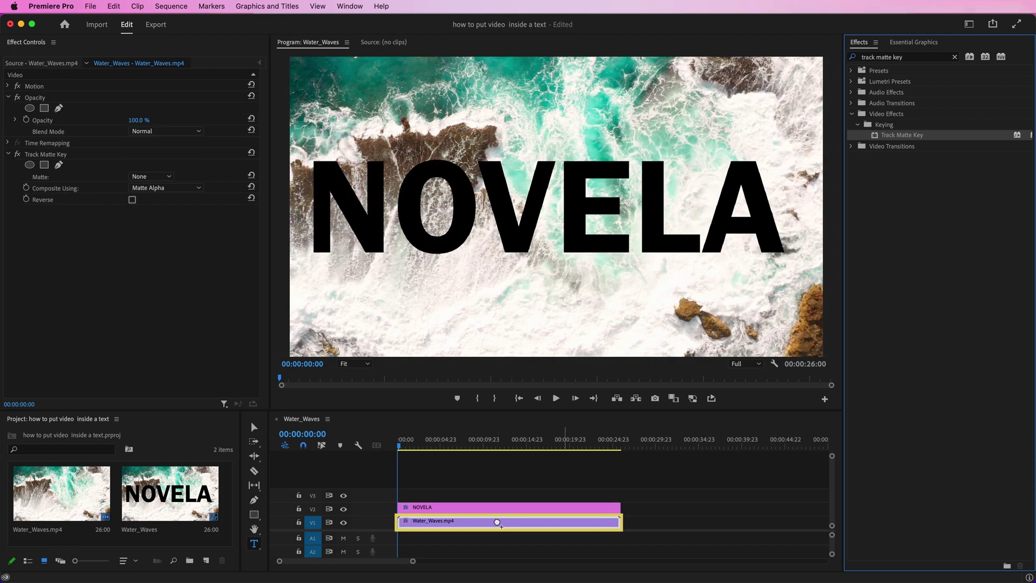
# Step: Set the ocean clip's Track Matte Key to Matte Video 2 with Matte Alpha compositing, then preview
pyautogui.click(61, 50)
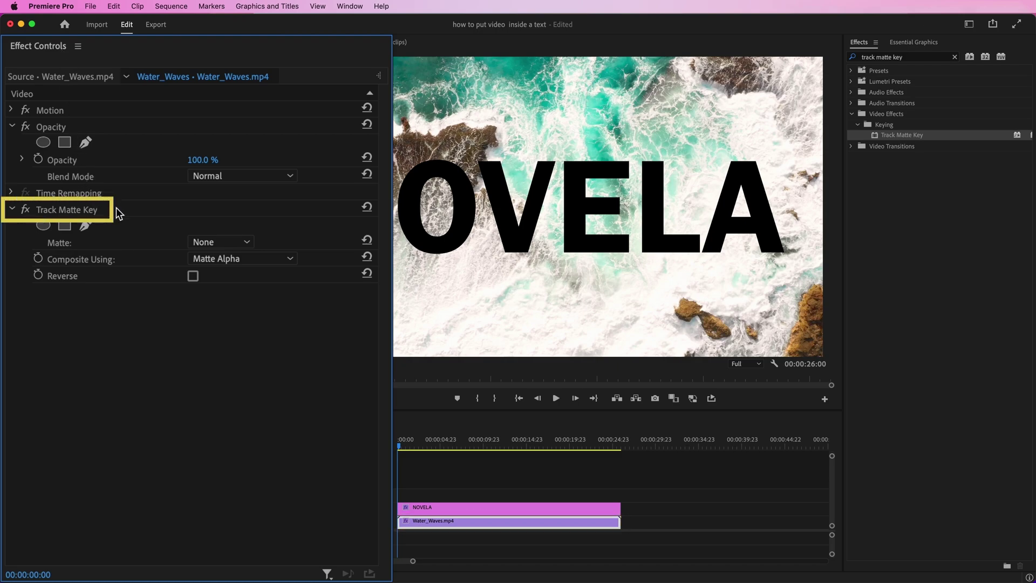
pyautogui.click(239, 244)
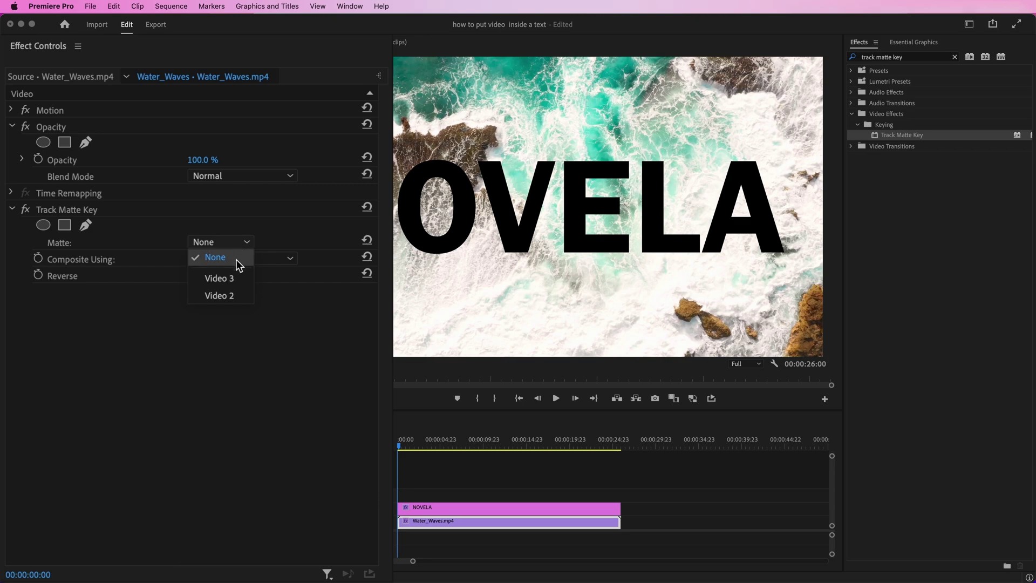
pyautogui.click(237, 295)
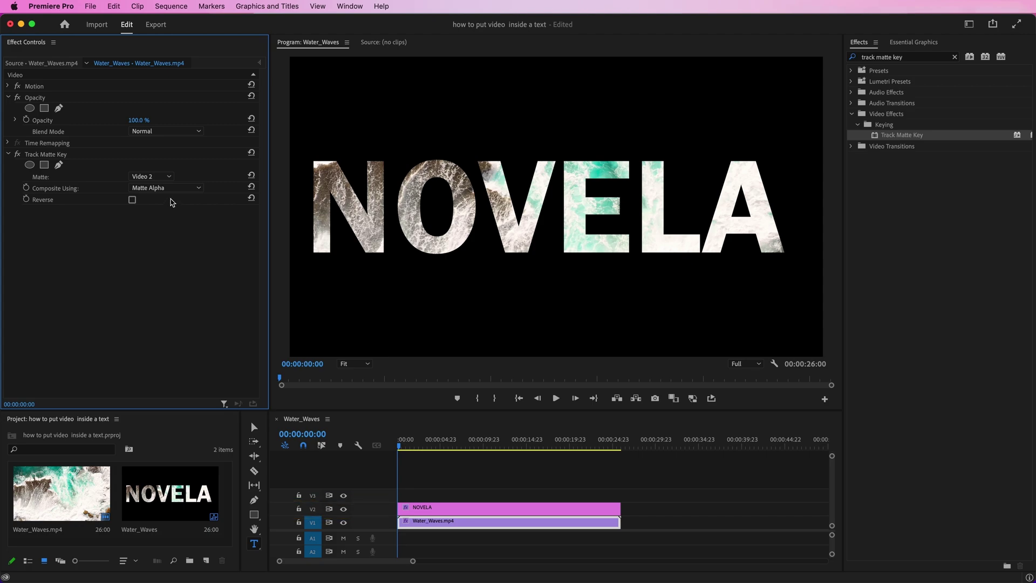
pyautogui.click(261, 261)
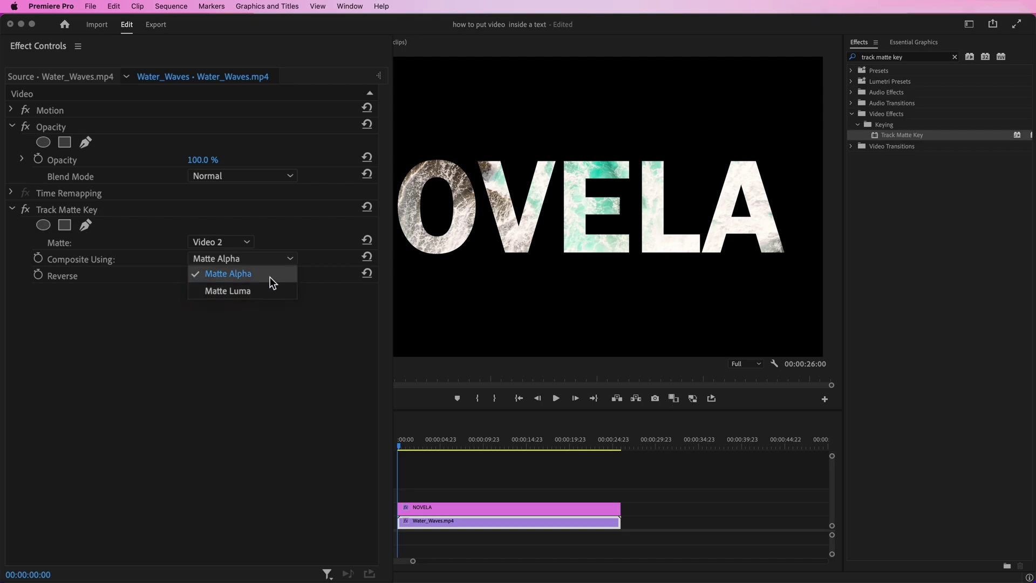
pyautogui.click(267, 274)
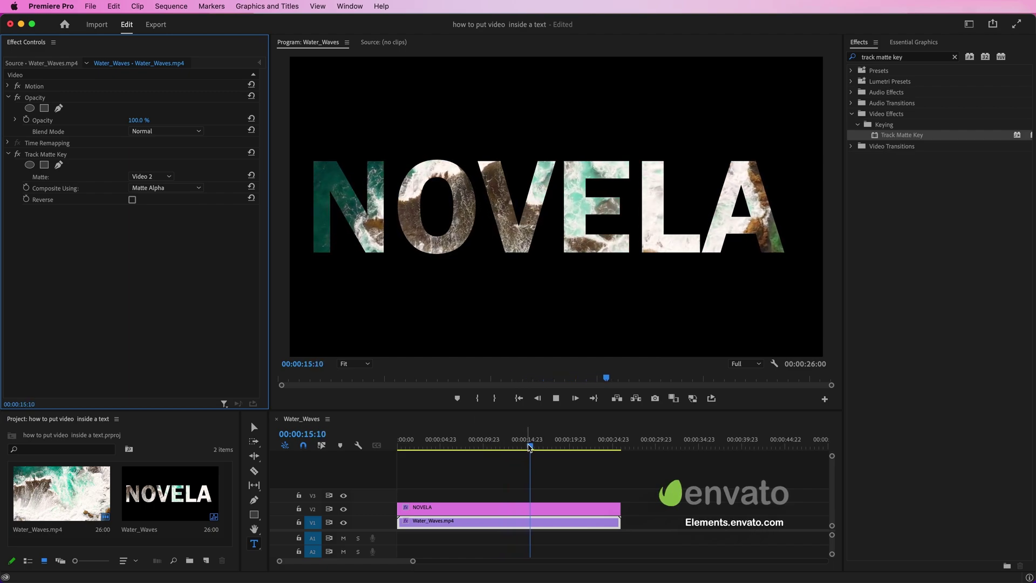
pyautogui.click(397, 446)
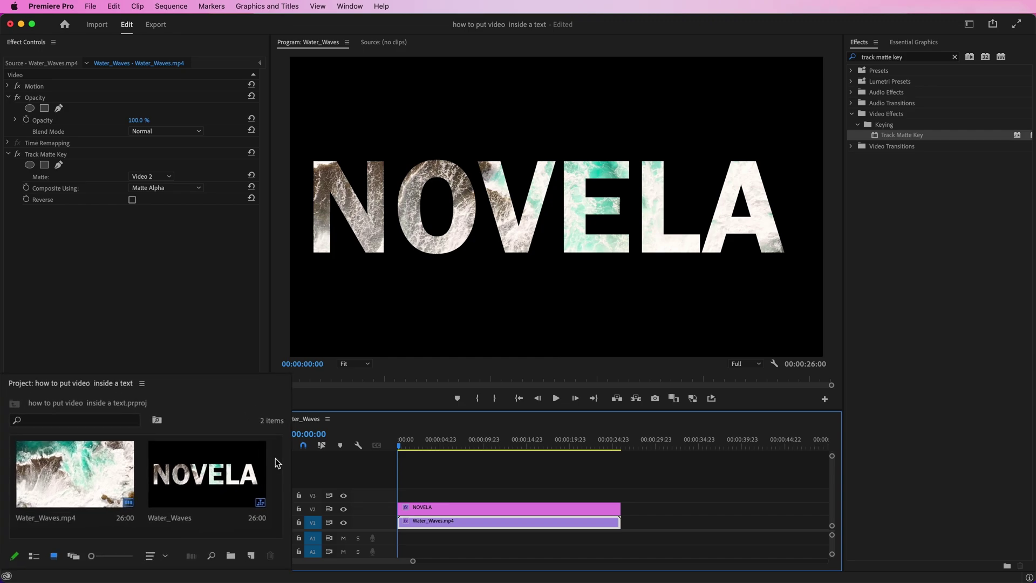
# Step: Create a 3840×2160 Color Matte coloured 3cb192, keeping the default name Color Matte
pyautogui.rightClick(227, 482)
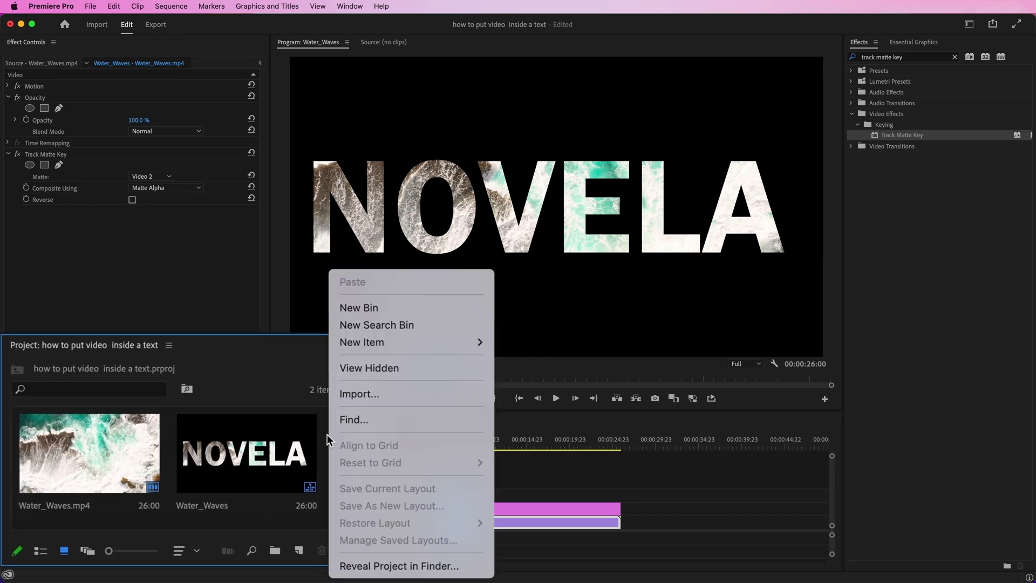
pyautogui.moveTo(488, 343)
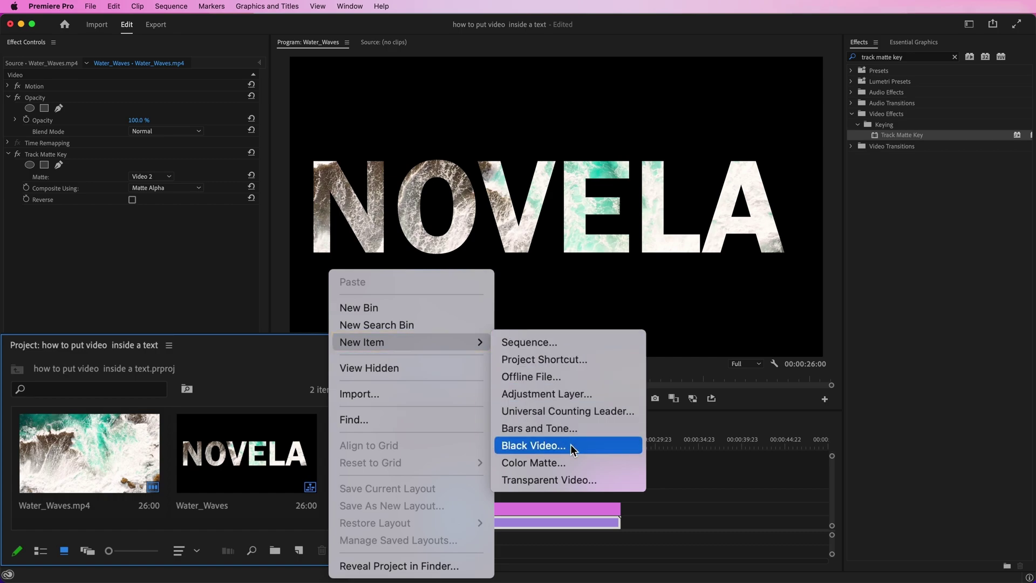
pyautogui.click(560, 463)
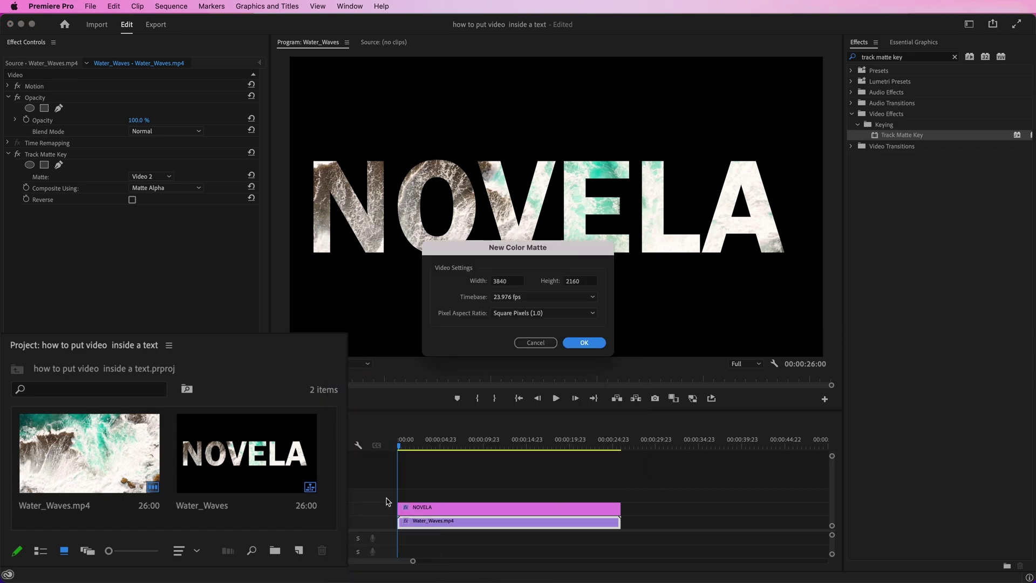
pyautogui.click(584, 344)
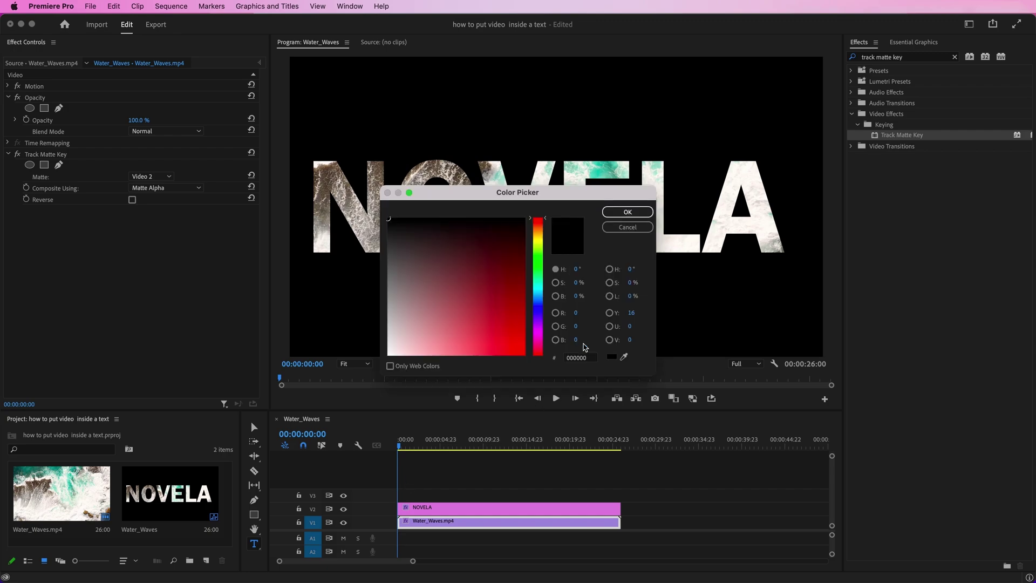
pyautogui.doubleClick(587, 358)
pyautogui.write('3cb')
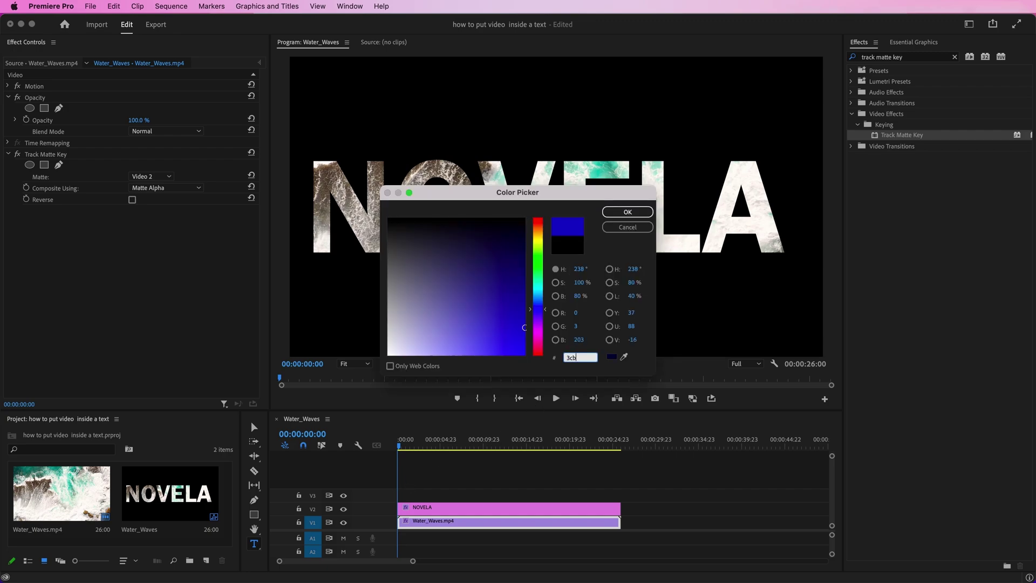
pyautogui.write('192')
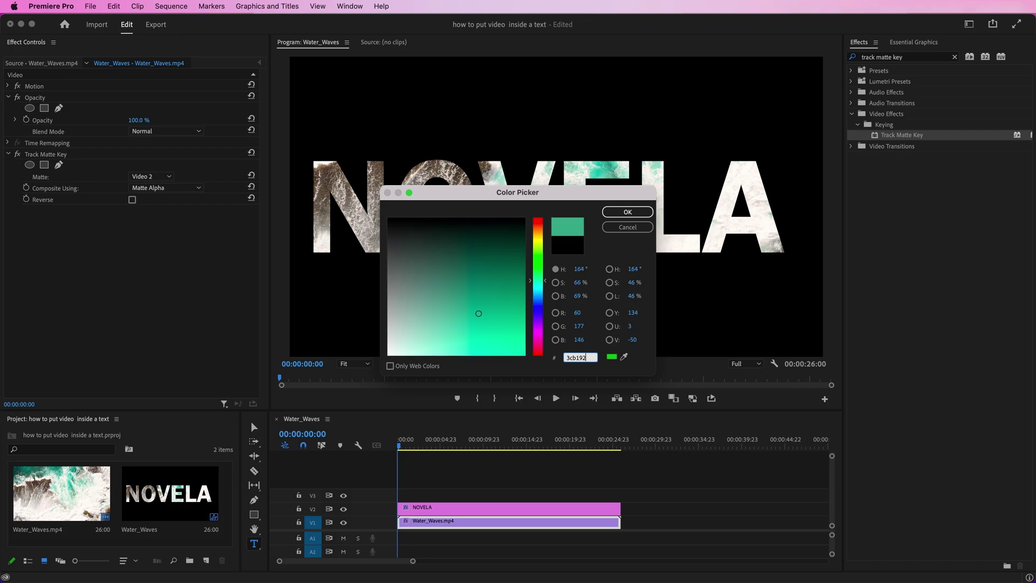
pyautogui.click(629, 215)
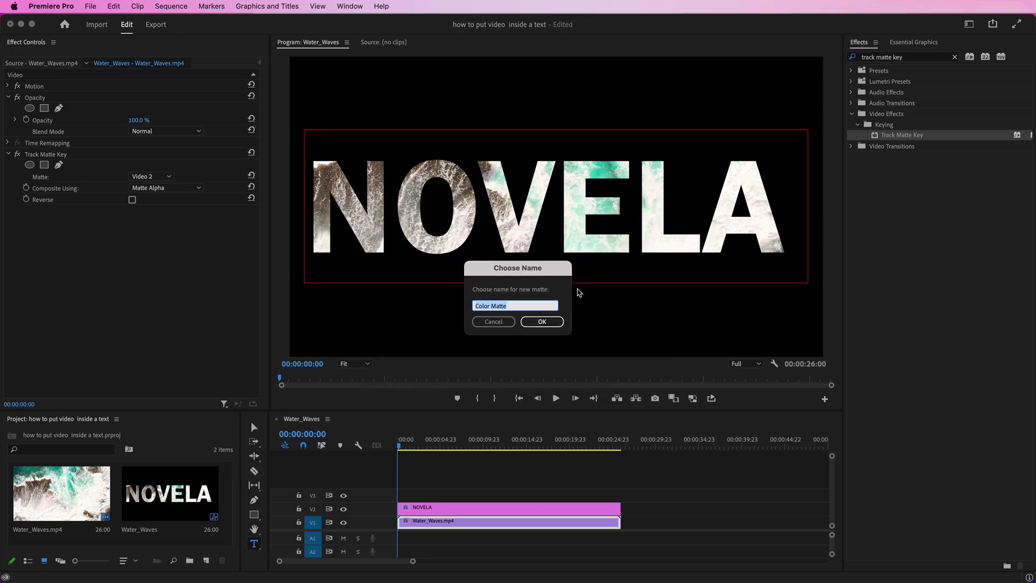
pyautogui.click(560, 323)
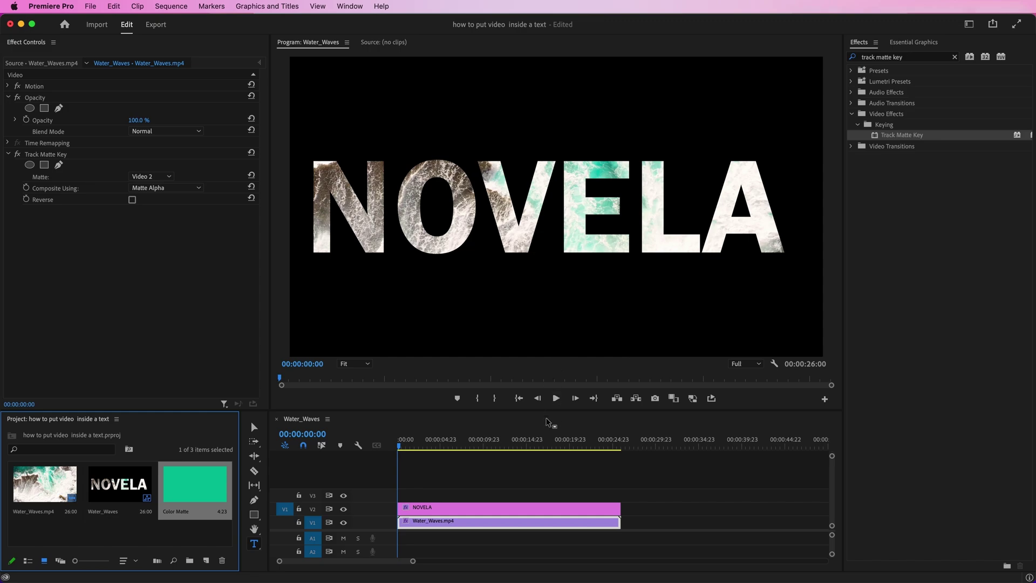
# Step: Move the NOVELA and wave clips up to V3/V2, and lay the Color Matte on V1 trimmed to match
pyautogui.keyDown('shift'); pyautogui.click(560, 506); pyautogui.keyUp('shift')
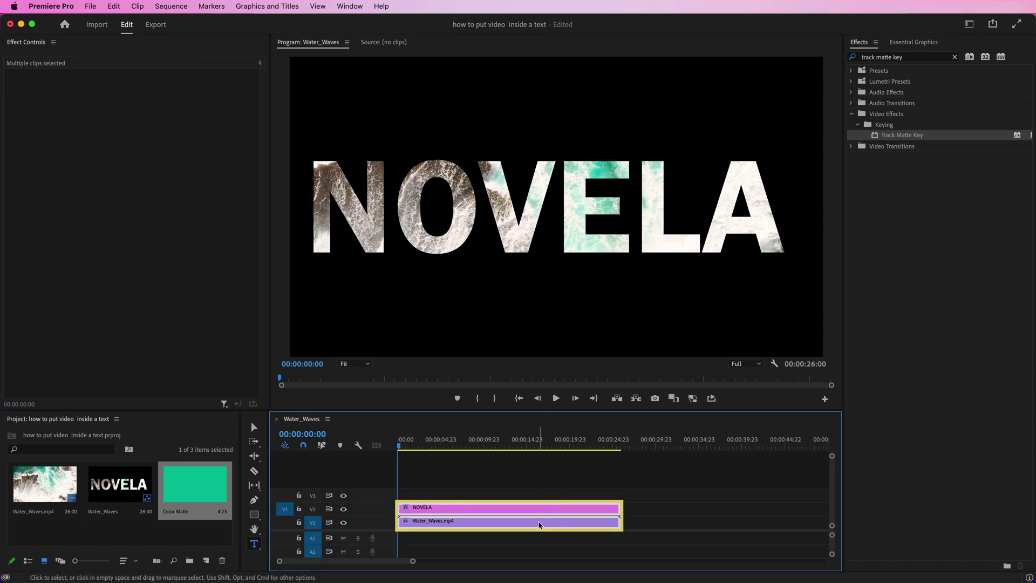
pyautogui.moveTo(540, 525); pyautogui.dragTo(537, 510)
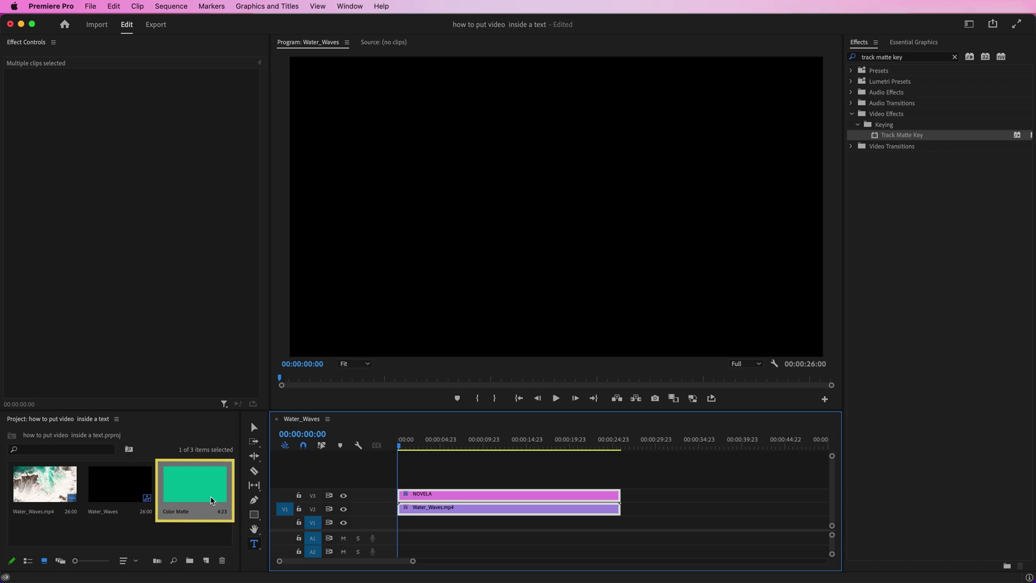
pyautogui.moveTo(212, 500); pyautogui.dragTo(400, 519)
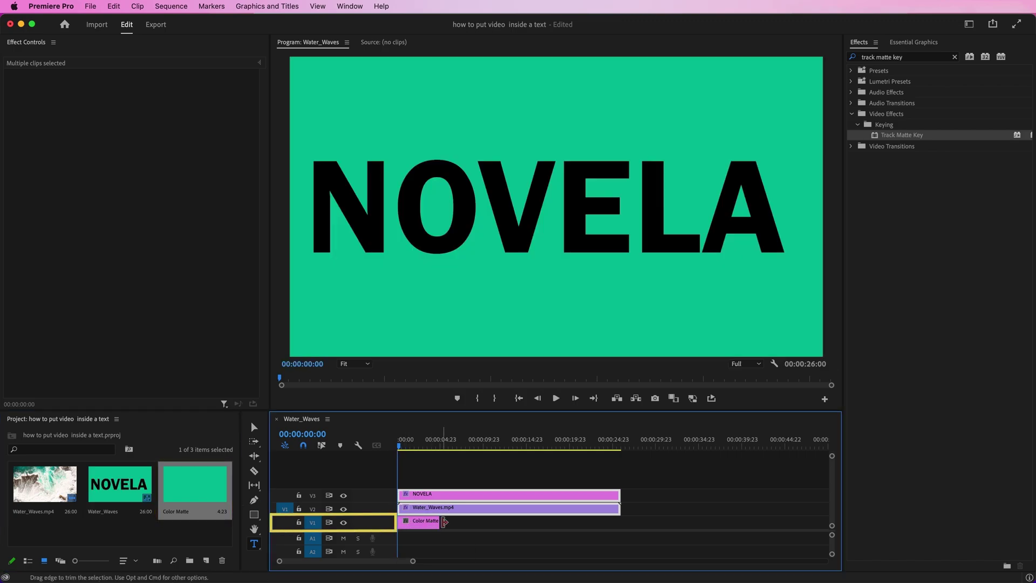
pyautogui.moveTo(445, 521); pyautogui.dragTo(619, 521)
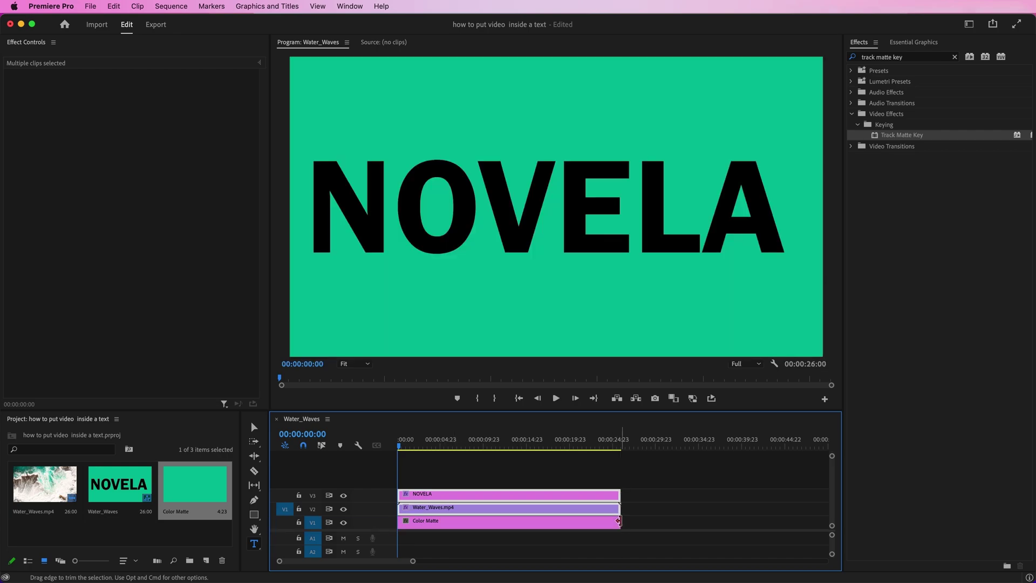
# Step: Switch the Water_Waves.mp4 Track Matte Key matte to Video 3 and play the sequence back
pyautogui.click(613, 510)
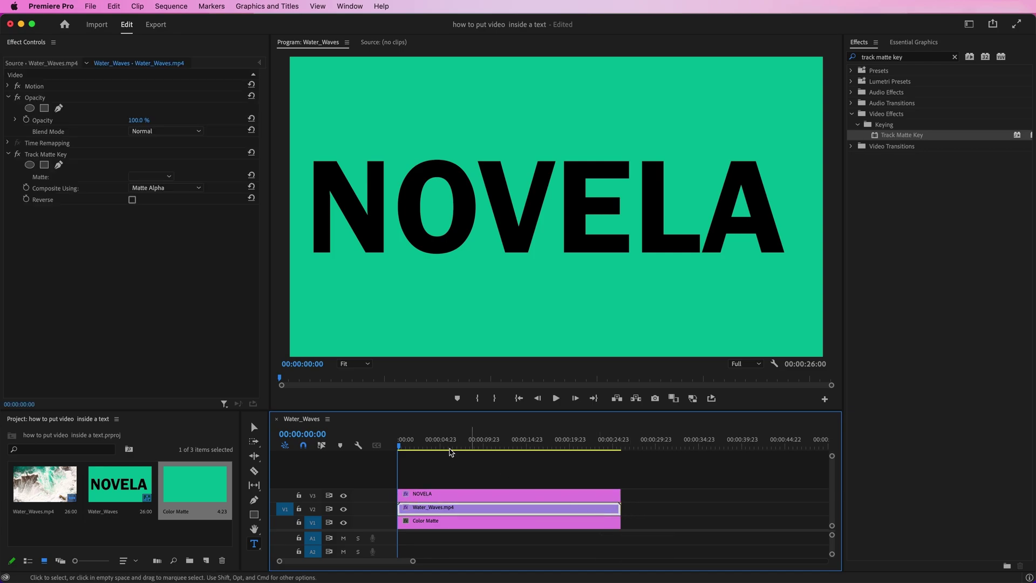
pyautogui.click(224, 244)
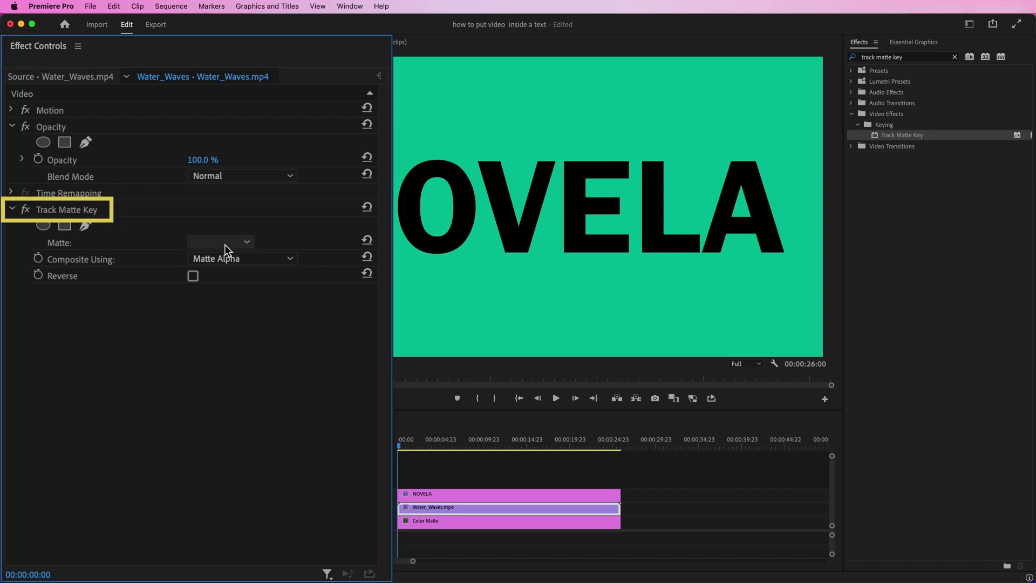
pyautogui.click(225, 245)
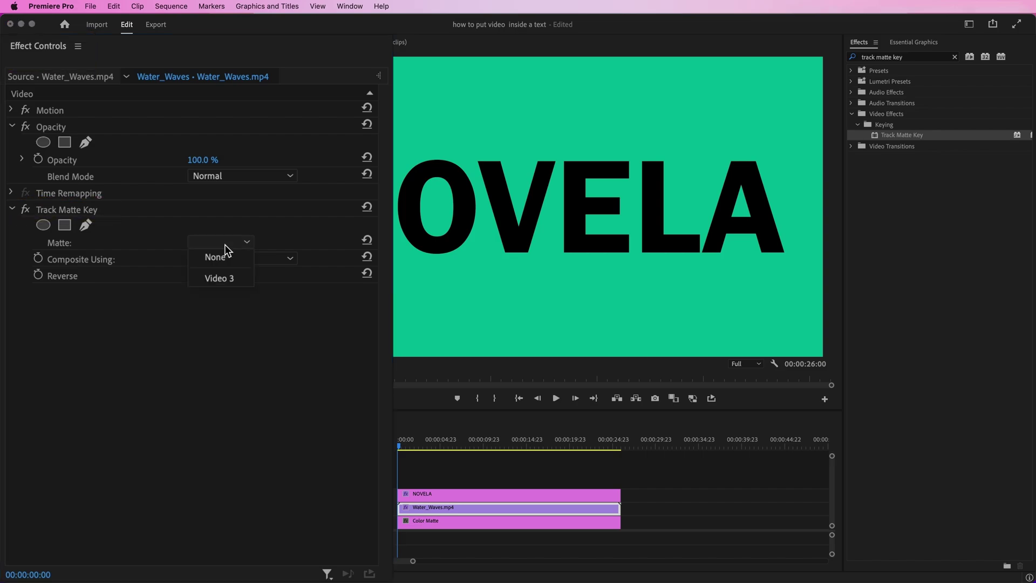
pyautogui.click(231, 277)
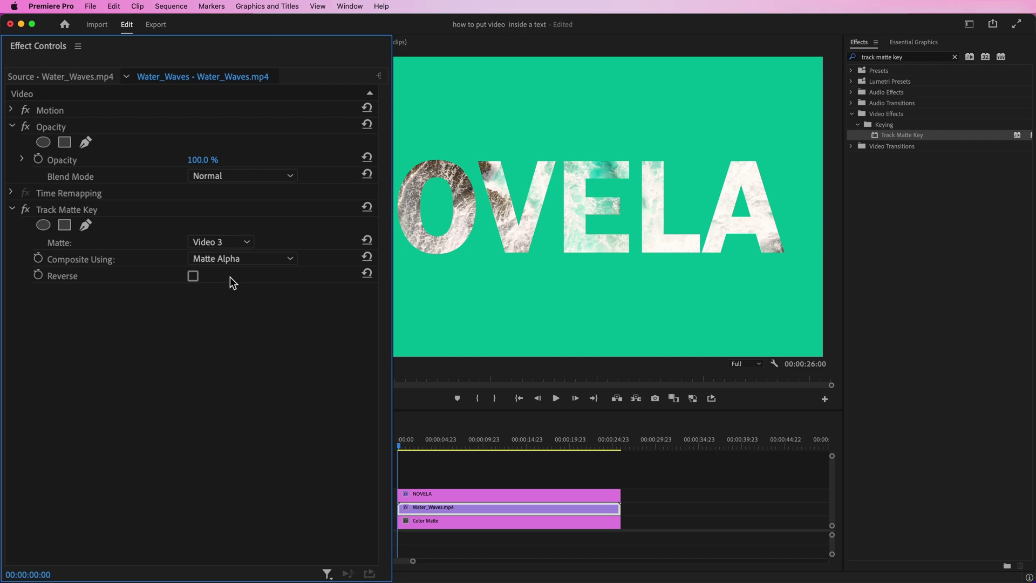
pyautogui.press('space')
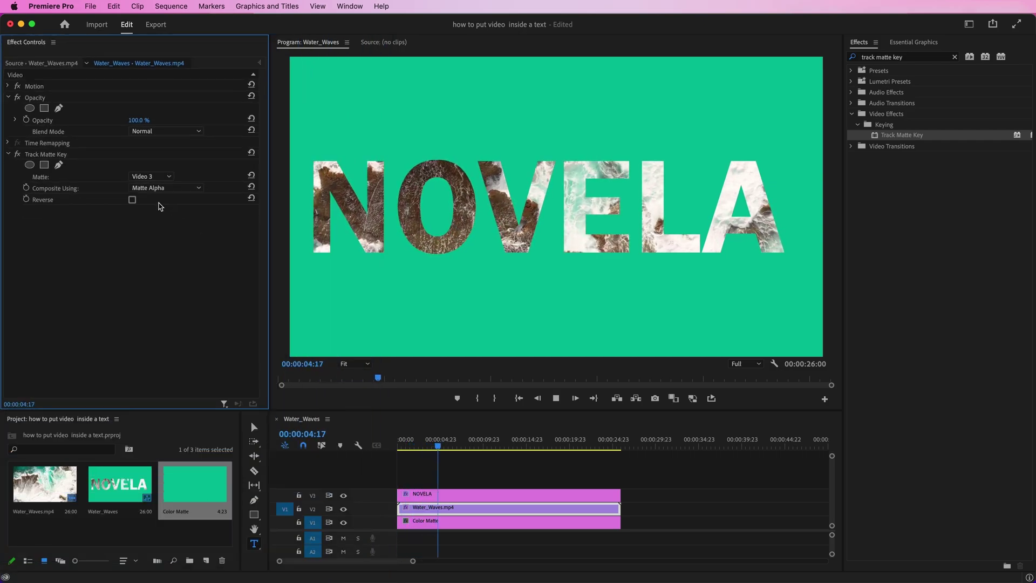
# Step: Stop playback and recolour the Color Matte clip to dark grey 1F1F1F
pyautogui.click(454, 456)
pyautogui.press('Home')
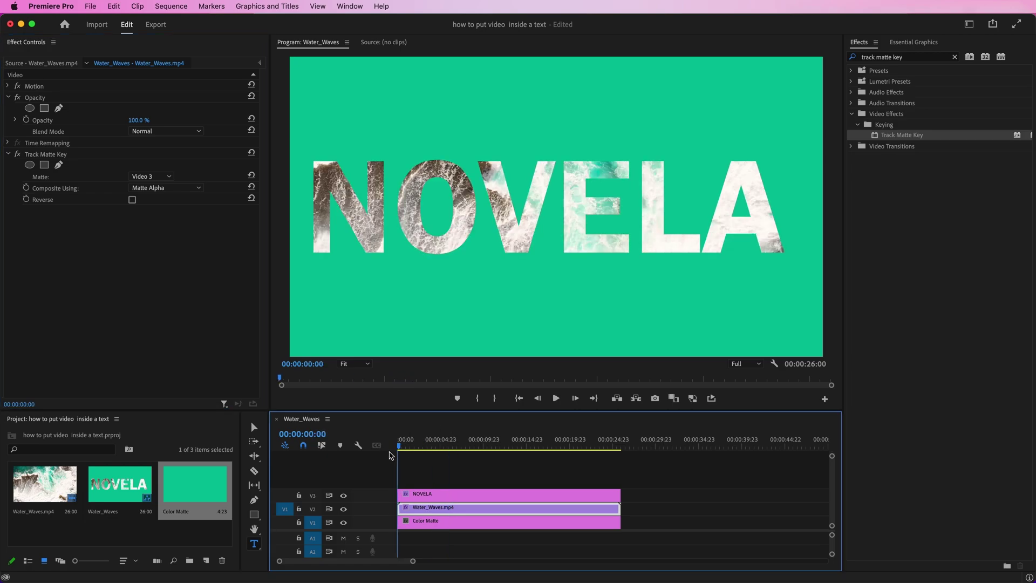
pyautogui.doubleClick(422, 522)
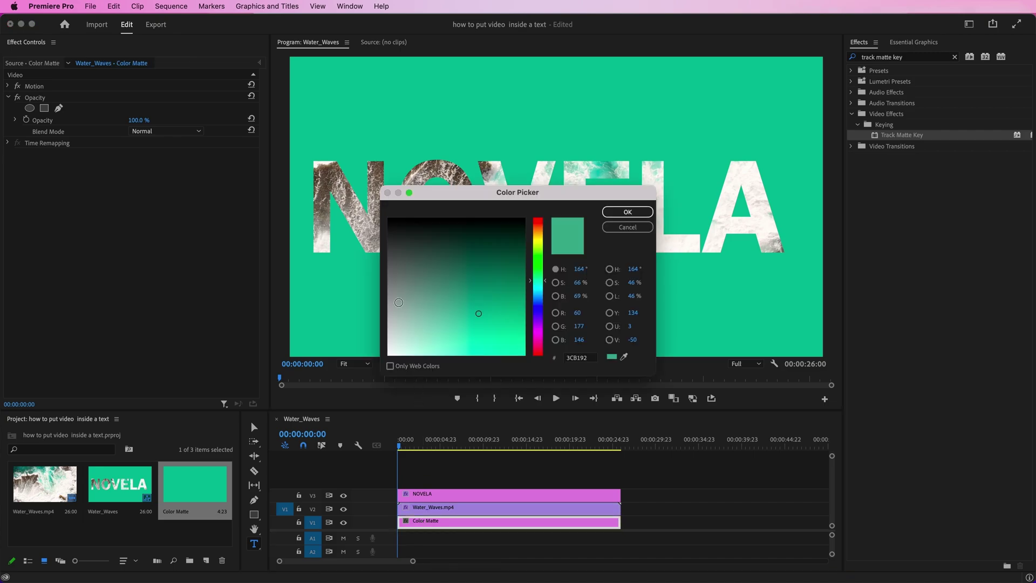
pyautogui.click(388, 229)
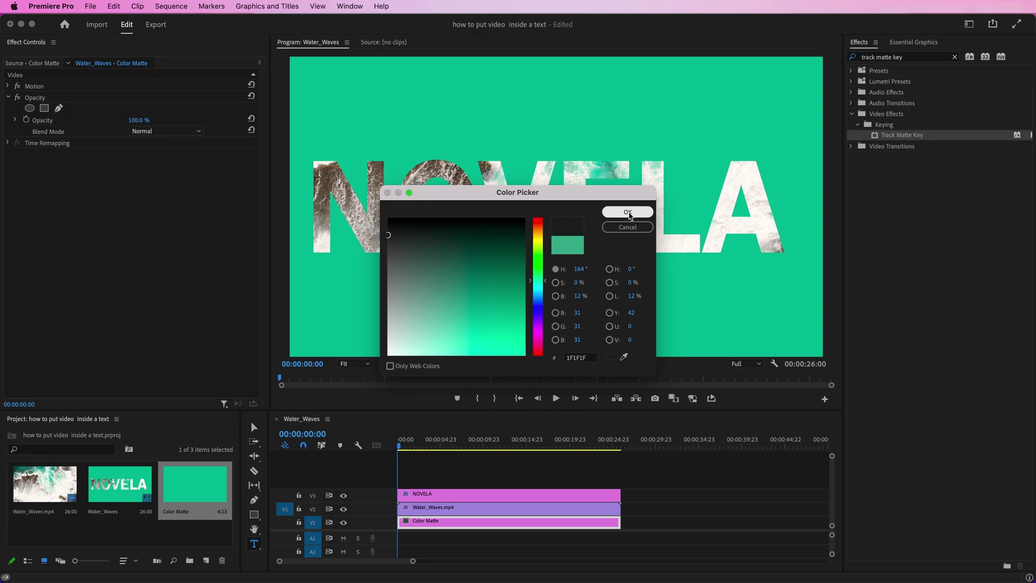
pyautogui.click(628, 212)
# Step: Render the timeline preview with Enter and let the Rendering dialog finish
pyautogui.press('Return')
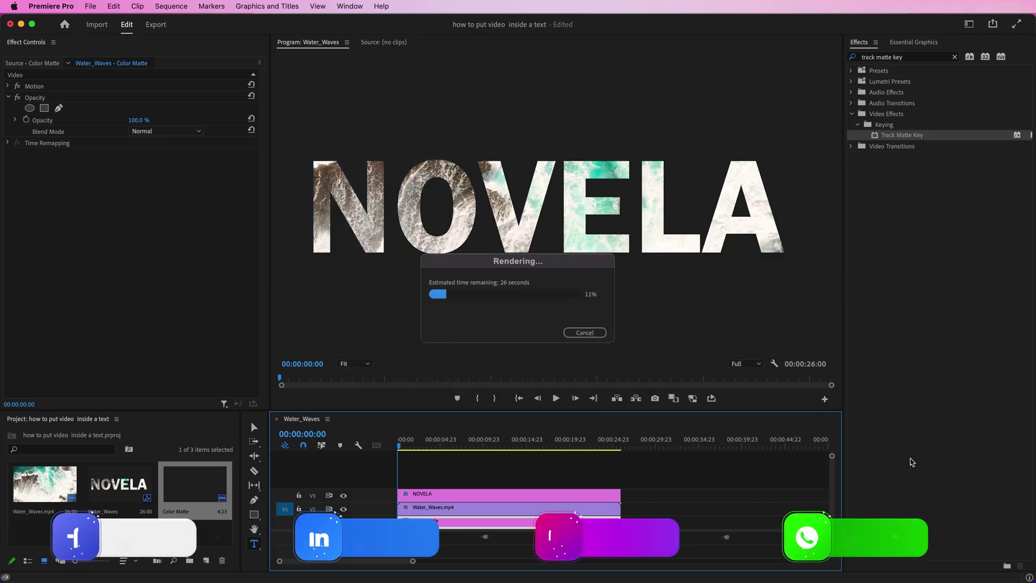